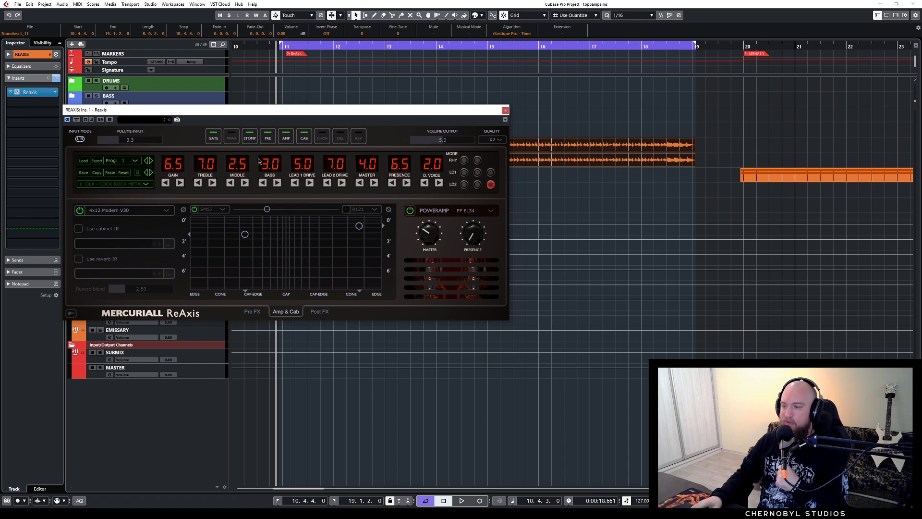
Step: Reset the ReAxis gain, tone, drive, master and presence controls to 5.0 and D. Voice to 0.0
left_click(477, 172)
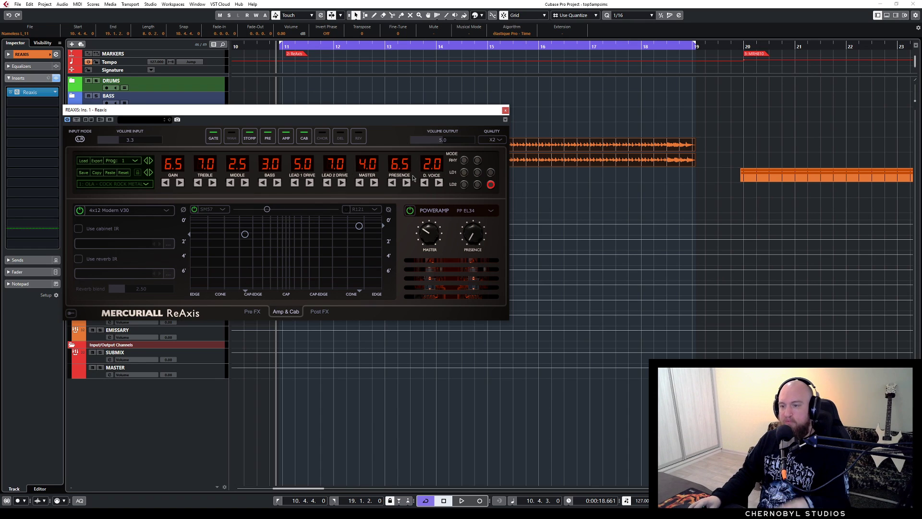
scroll(183, 167, "down", 3)
double_click(271, 166)
double_click(202, 164)
double_click(236, 168)
double_click(338, 167)
double_click(374, 168)
double_click(404, 167)
double_click(431, 168)
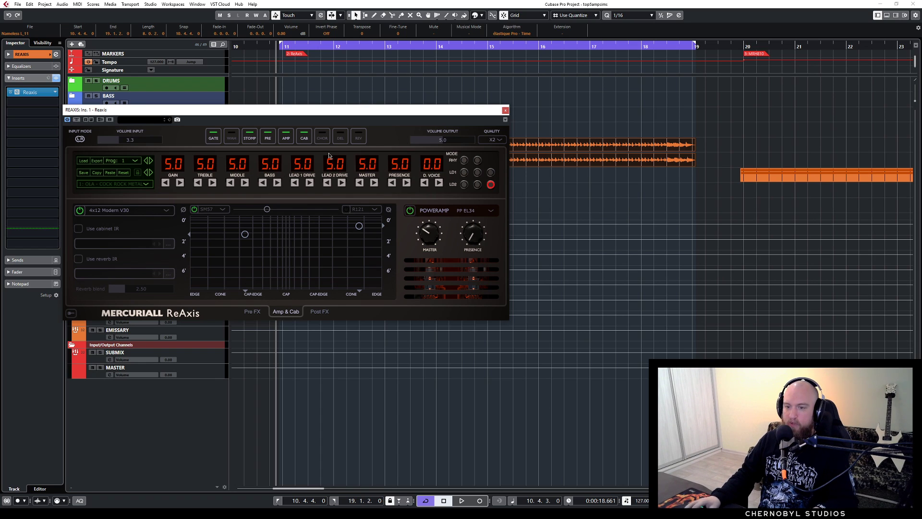
Step: Play the ReAxis guitar tracks, view the Pre FX pedals and return to the Amp & Cab section
mouse_move(331, 127)
left_mouse_down()
mouse_move(332, 244)
mouse_move(325, 141)
left_mouse_up()
key("space")
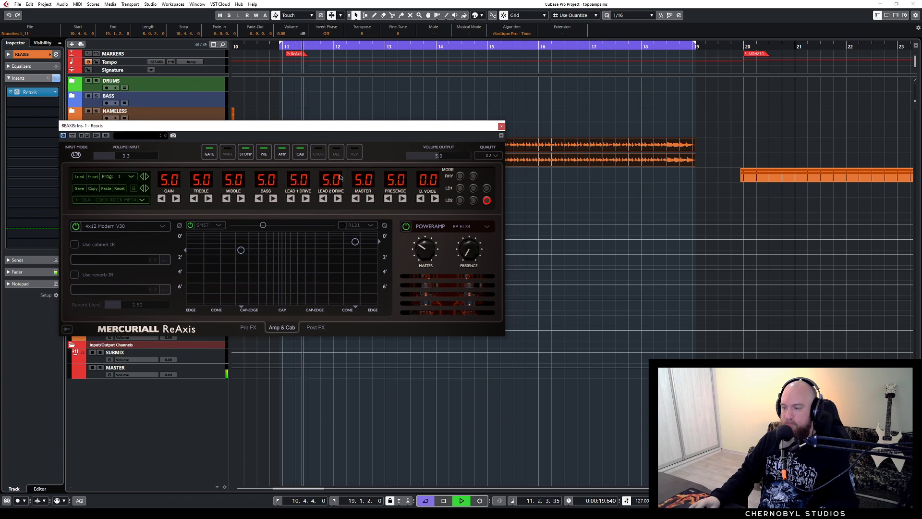
left_click(248, 328)
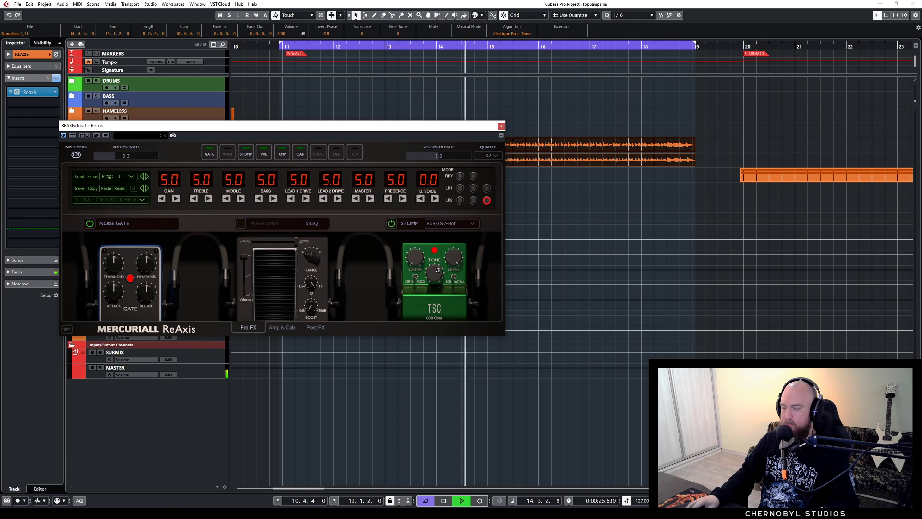
left_click(282, 328)
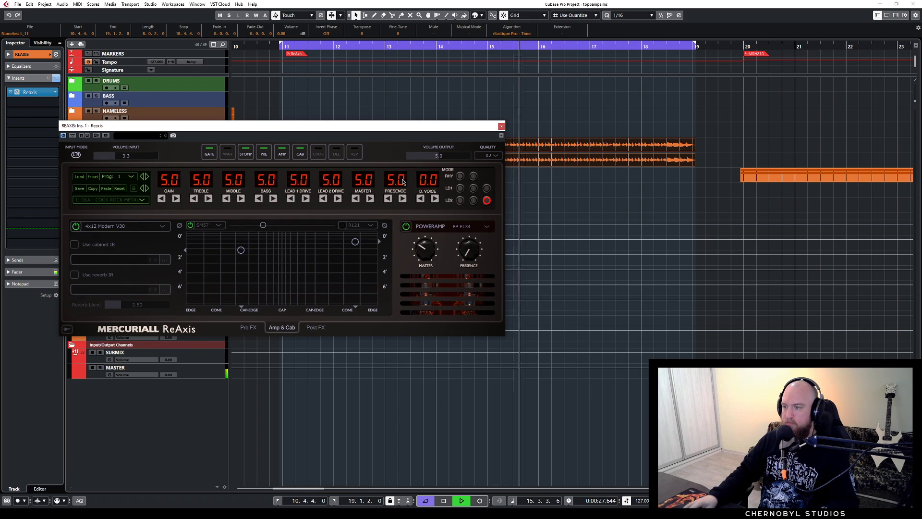
scroll(438, 179, "up", 2)
scroll(435, 179, "down", 2)
Step: Audition the preamp's LD1 and LD2 modes during playback and settle on the green LD2 mode
left_click(460, 176)
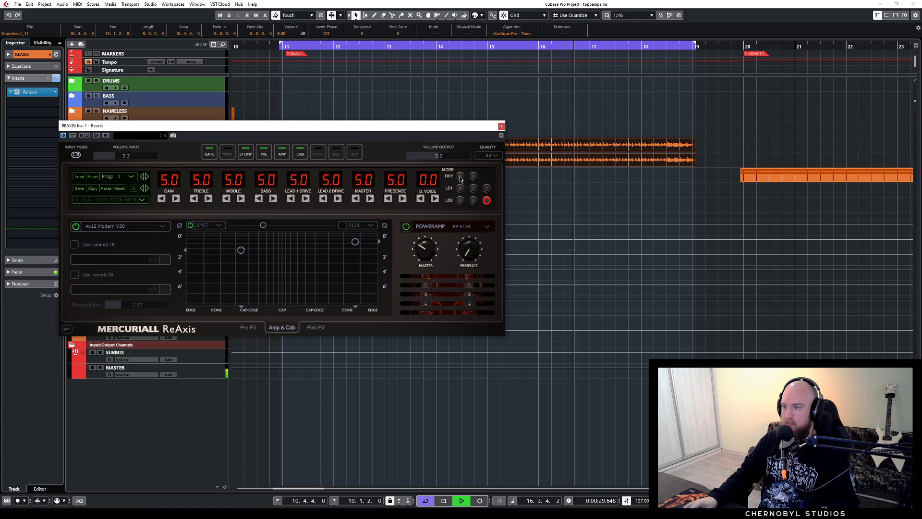
left_click(475, 189)
left_click(474, 188)
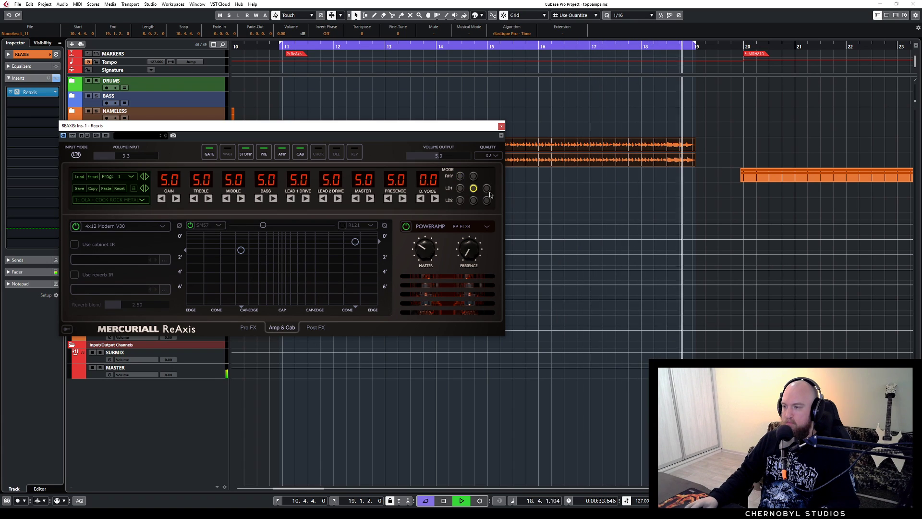
left_click(474, 201)
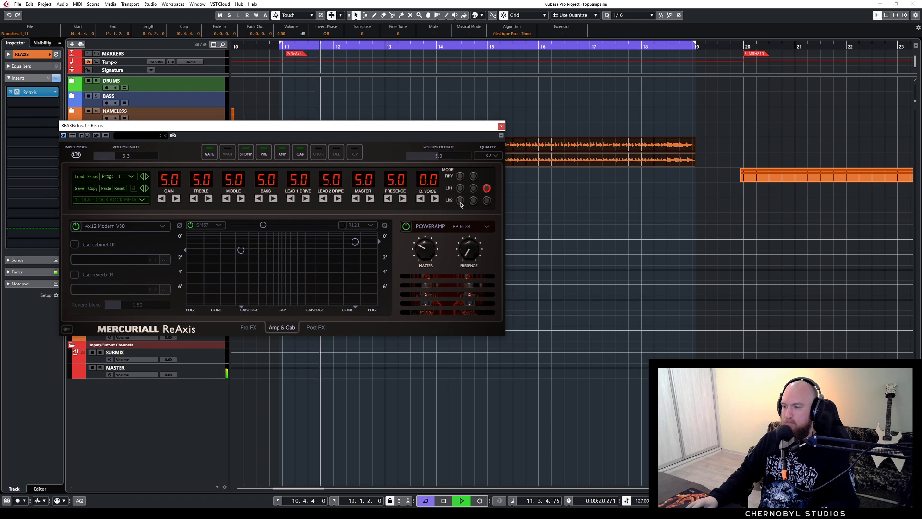
left_click(475, 202)
left_click(474, 201)
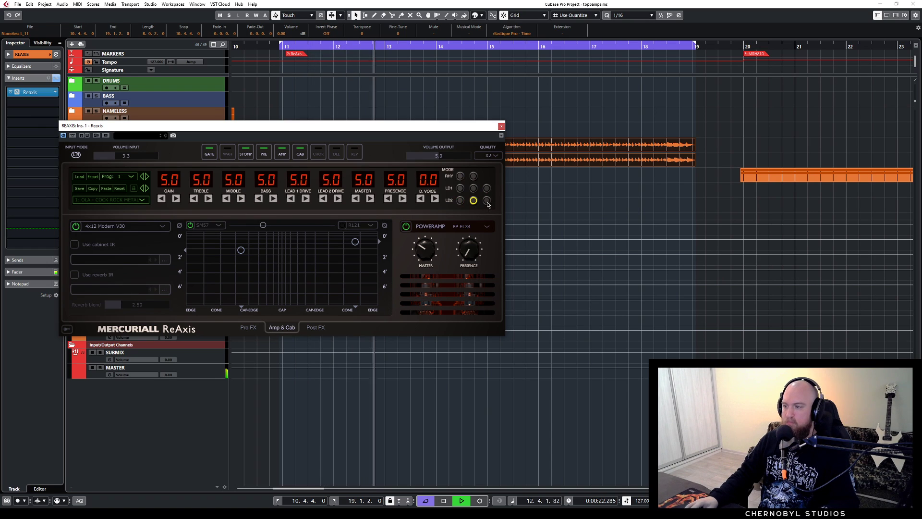
left_click(460, 201)
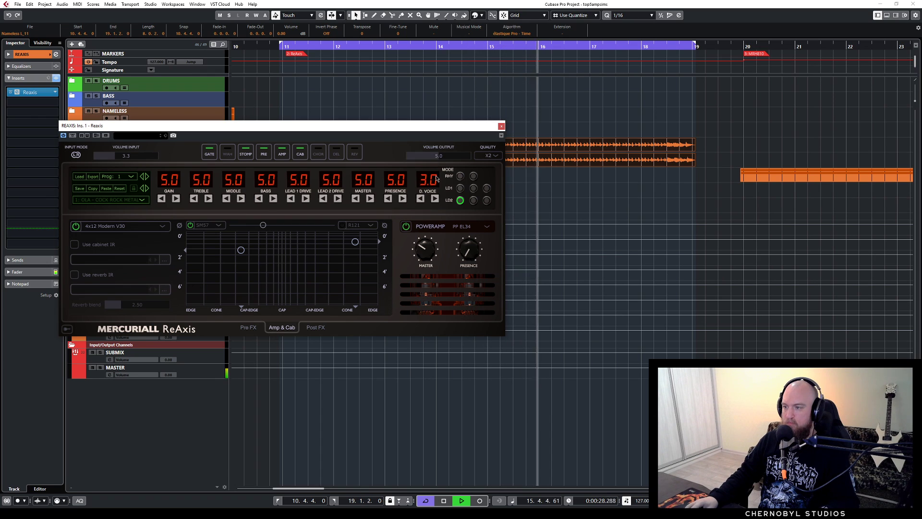
Step: Set the preamp's presence to 7.0, master to 4.0 and lead 2 drive to 7.0
scroll(399, 183, "up", 2)
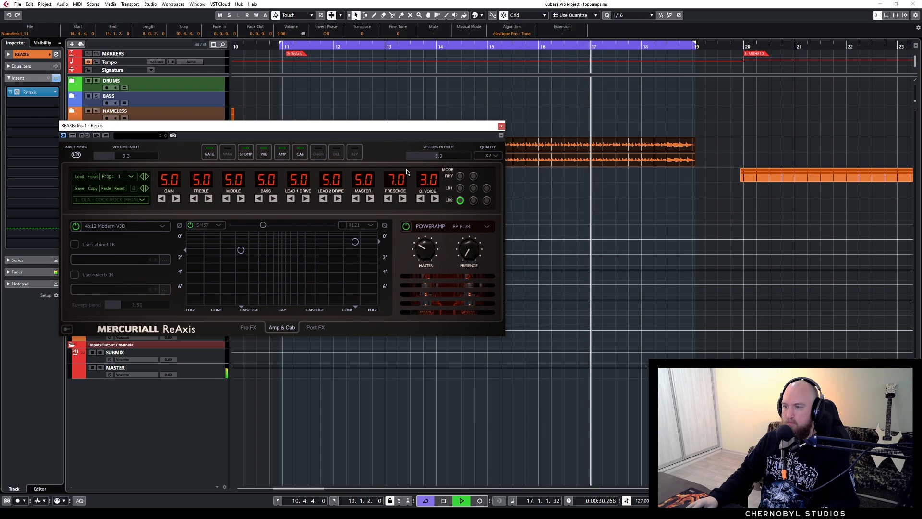
scroll(362, 182, "down", 2)
scroll(331, 181, "up", 3)
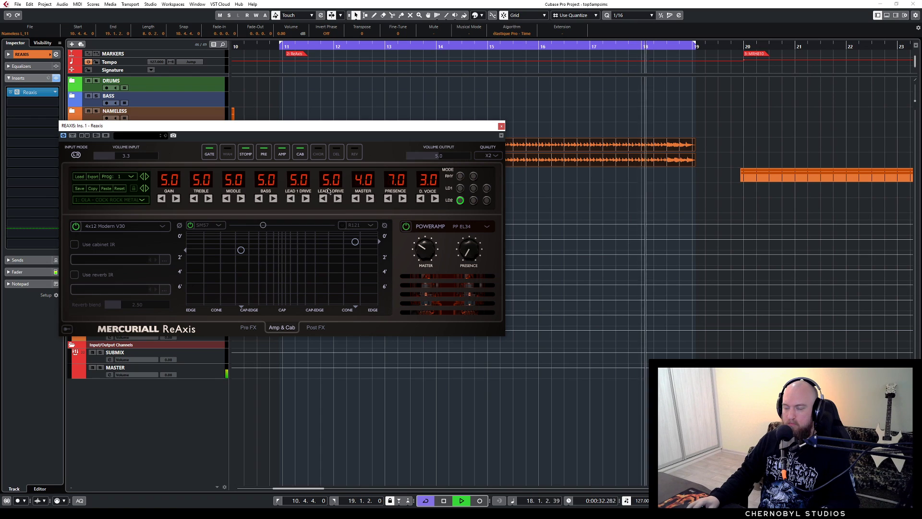
scroll(331, 180, "down", 1)
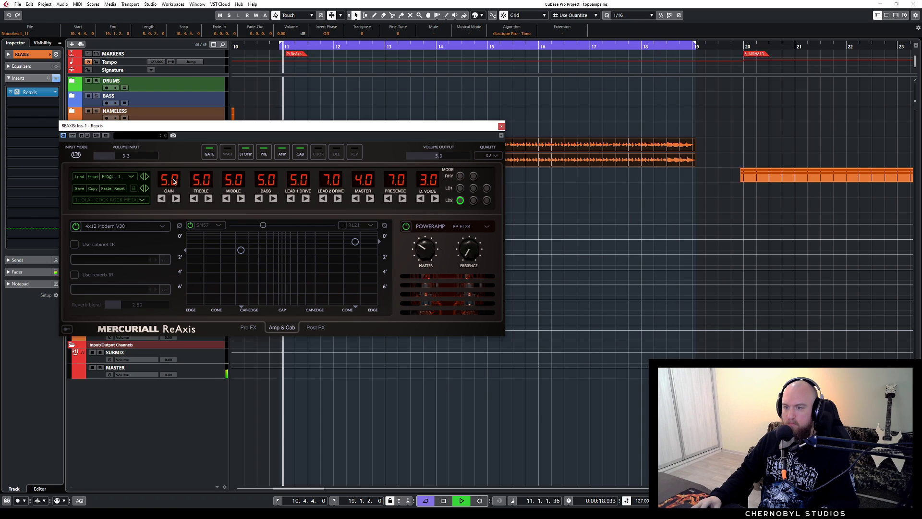
Step: Set treble to 9.5, middle and bass to 3.0, gain to 7.0 and master to 5.0, and stop playback
scroll(202, 182, "up", 5)
scroll(238, 179, "up", 2)
scroll(235, 180, "down", 4)
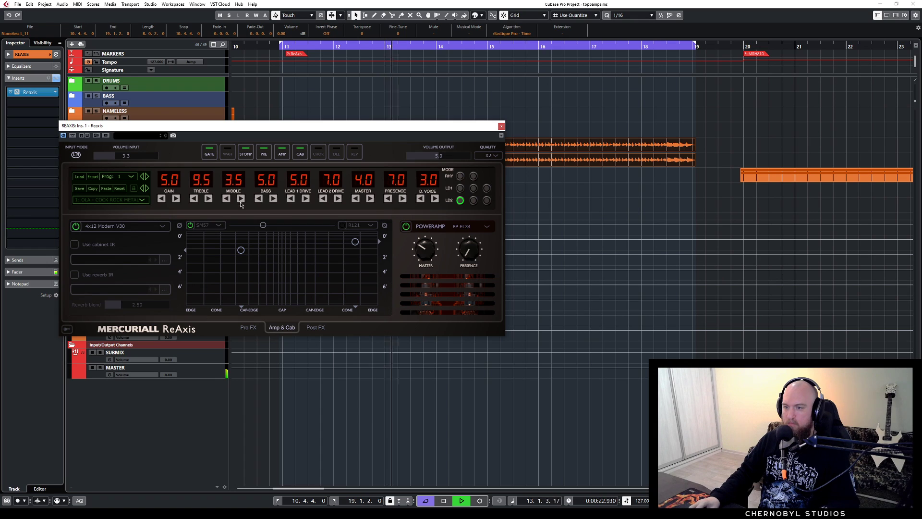
scroll(266, 180, "down", 4)
scroll(260, 192, "up", 2)
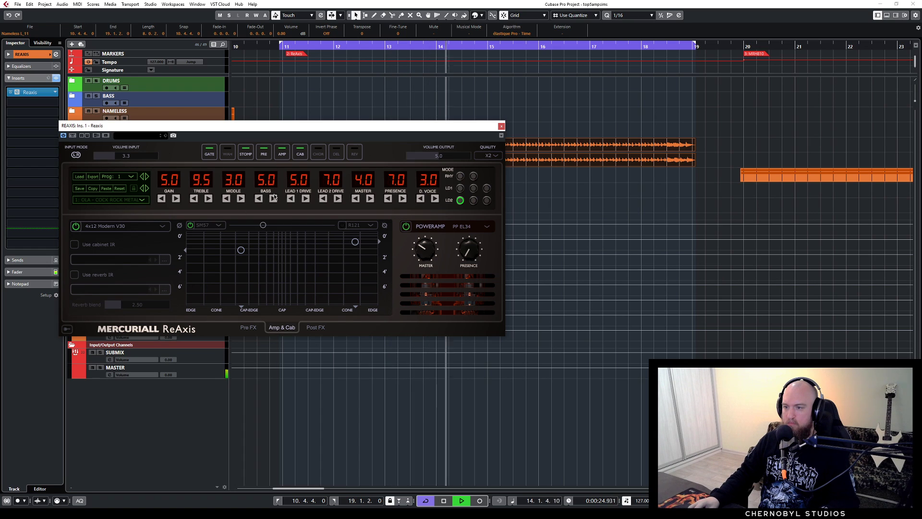
scroll(169, 182, "up", 2)
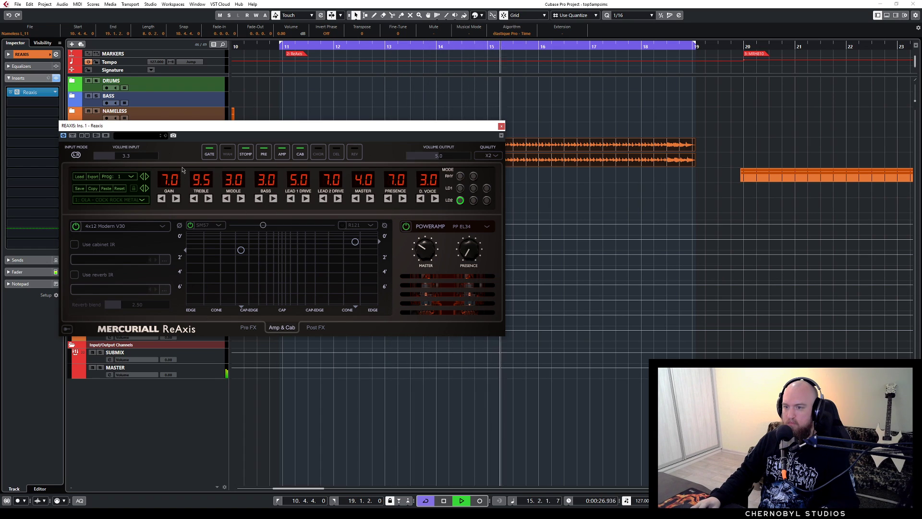
scroll(366, 182, "up", 2)
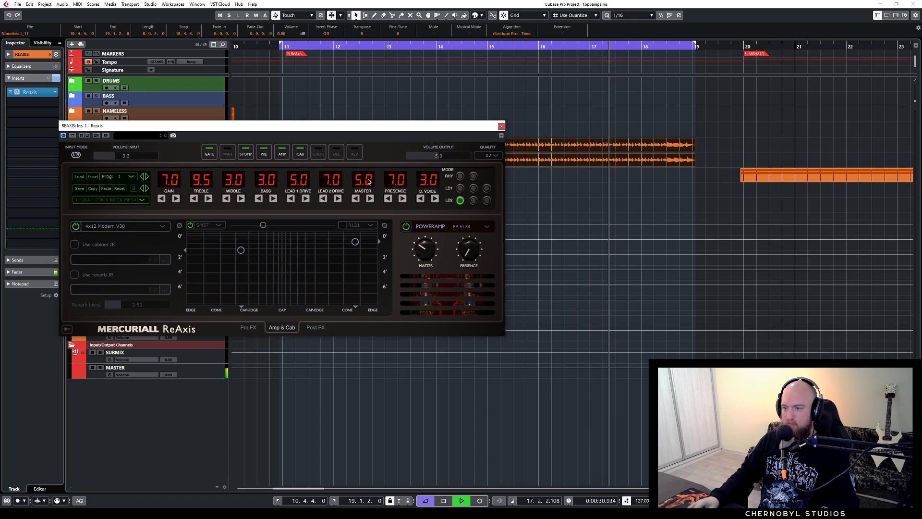
left_click_drag(349, 130, 376, 150)
key("space")
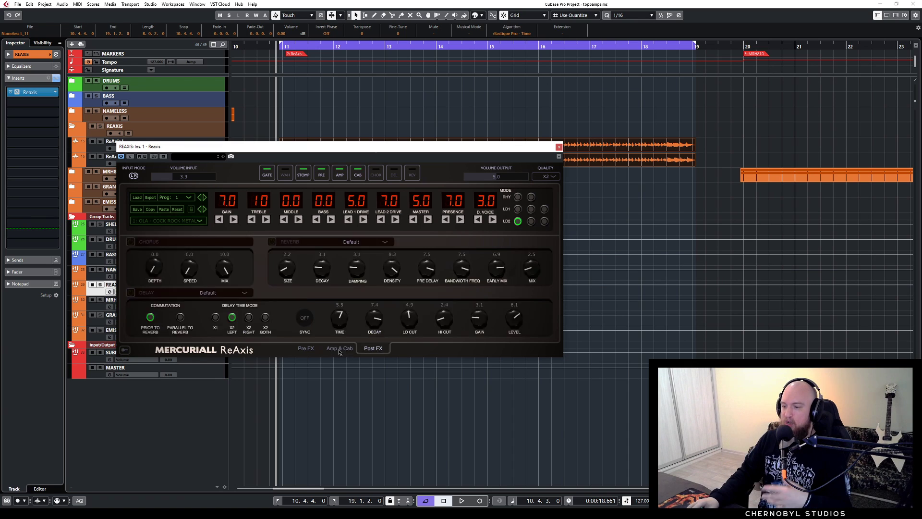
Step: Return to the Amp & Cab section and look through the model choices for the second microphone
left_click(341, 348)
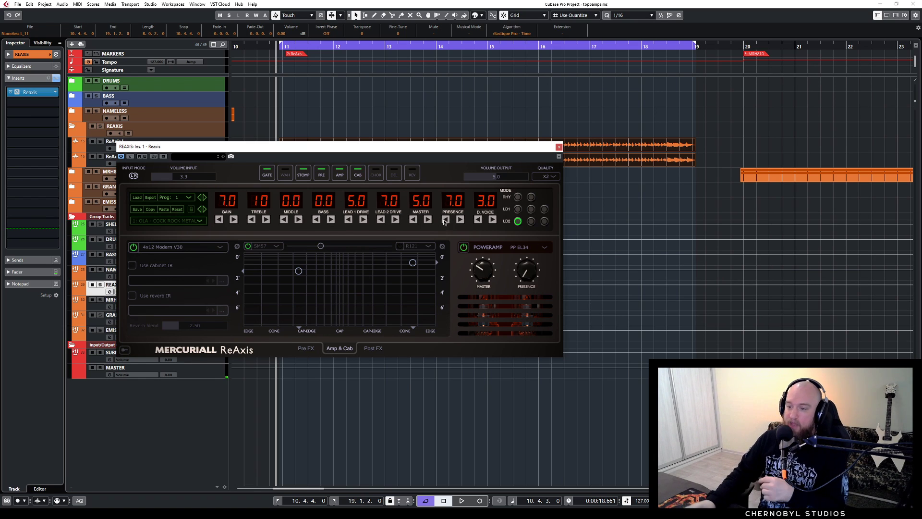
left_click(430, 249)
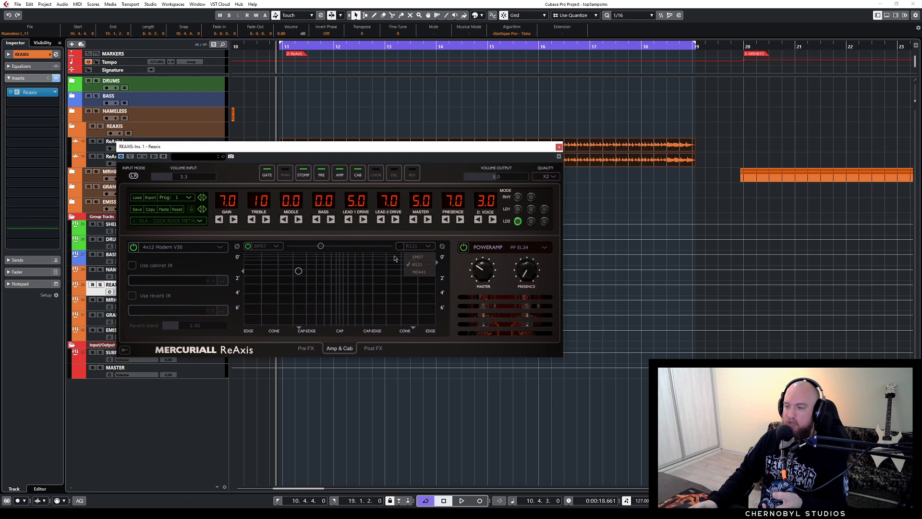
left_click(424, 247)
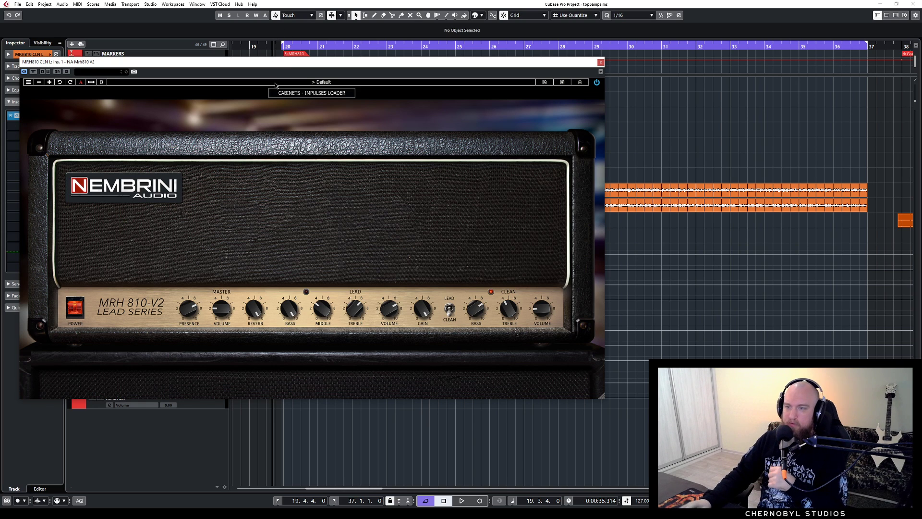
Step: Examine the MRH 810-V2 amp's cabinet and impulse loader, including the first microphone's position control
left_click(304, 95)
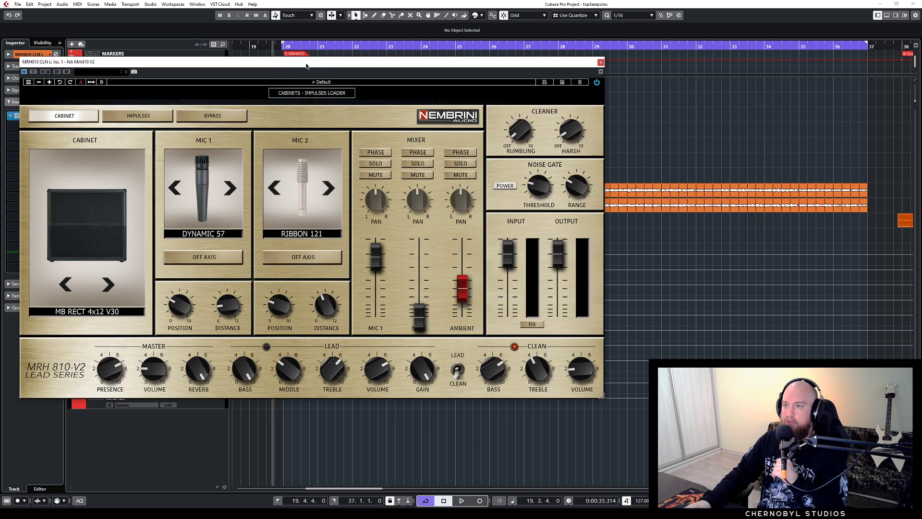
left_click(308, 94)
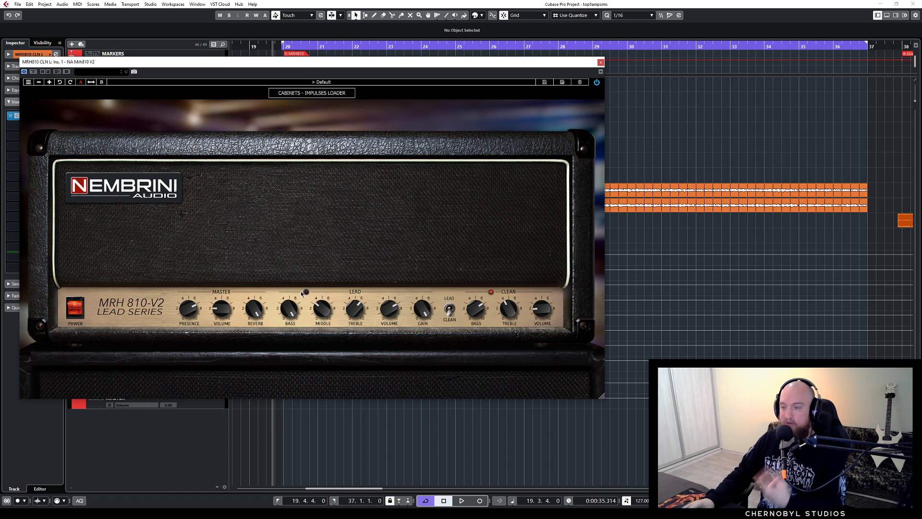
left_click(317, 94)
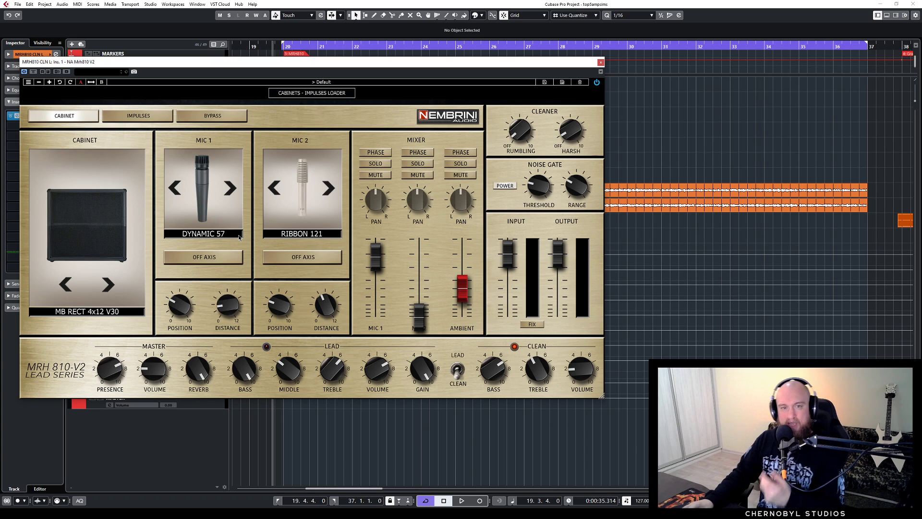
left_click_drag(178, 308, 186, 288)
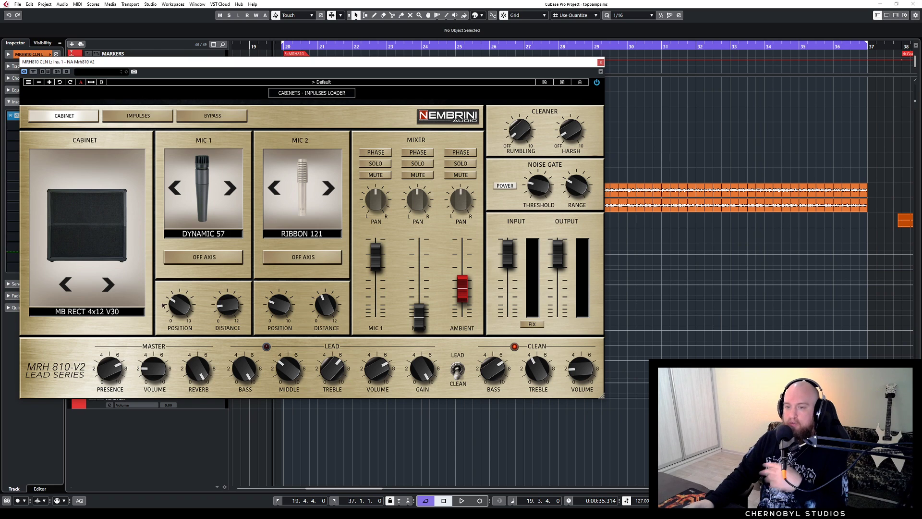
Step: Browse through the available cabinet models and return to MB RECT 4x12 V30
left_click(108, 286)
left_click(108, 286)
left_click(108, 286)
left_click(109, 287)
left_click(108, 286)
left_click(108, 286)
left_click(109, 287)
left_click(65, 285)
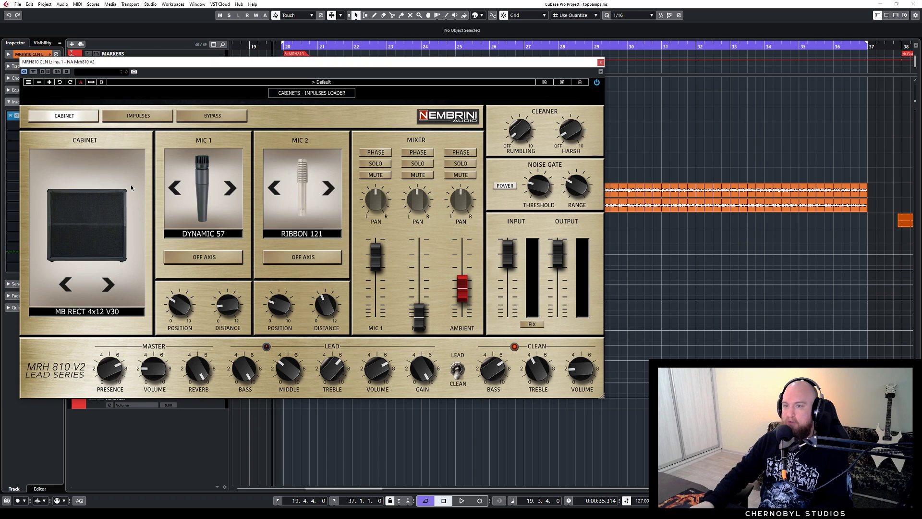
Step: View the loader's Impulses and Bypass modes and switch back to Cabinet mode
left_click(142, 117)
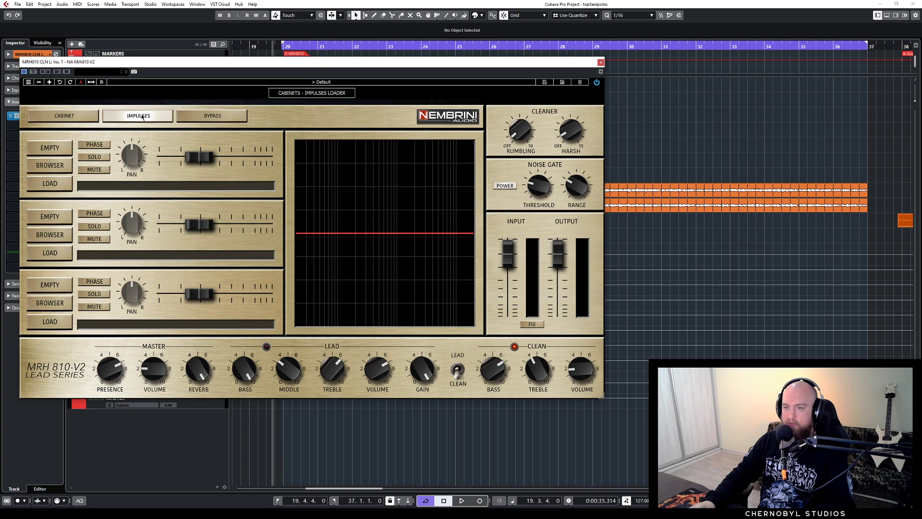
left_click(212, 116)
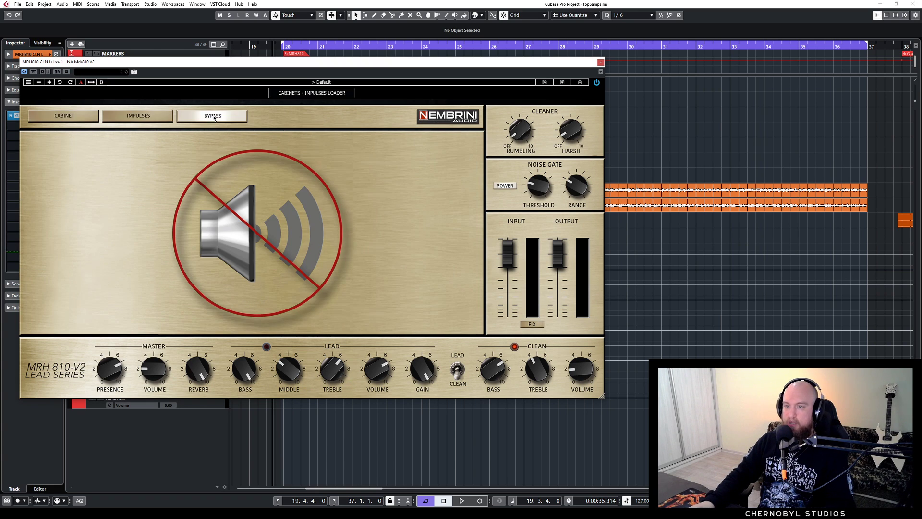
left_click(67, 118)
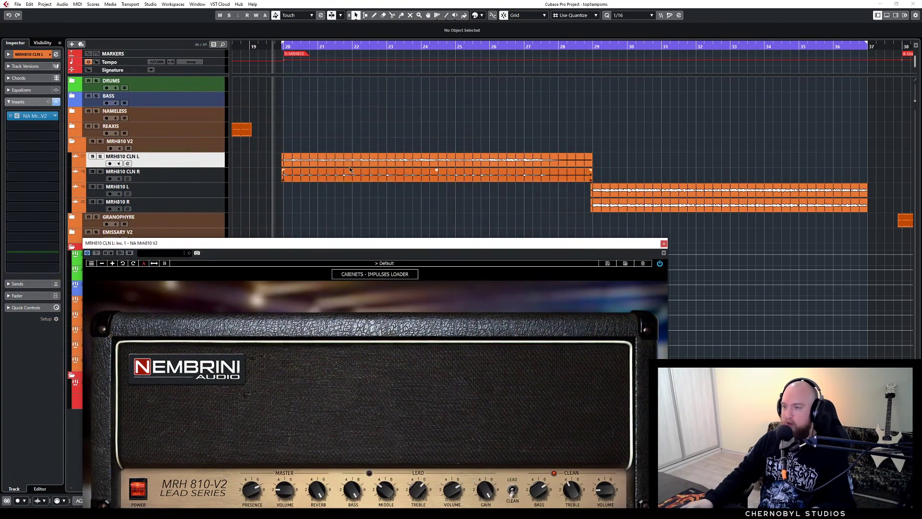
Step: Select the two MRH810 clean guitar clips, followed by the two MRH810 lead guitar clips, in the timeline
left_click_drag(369, 129, 485, 197)
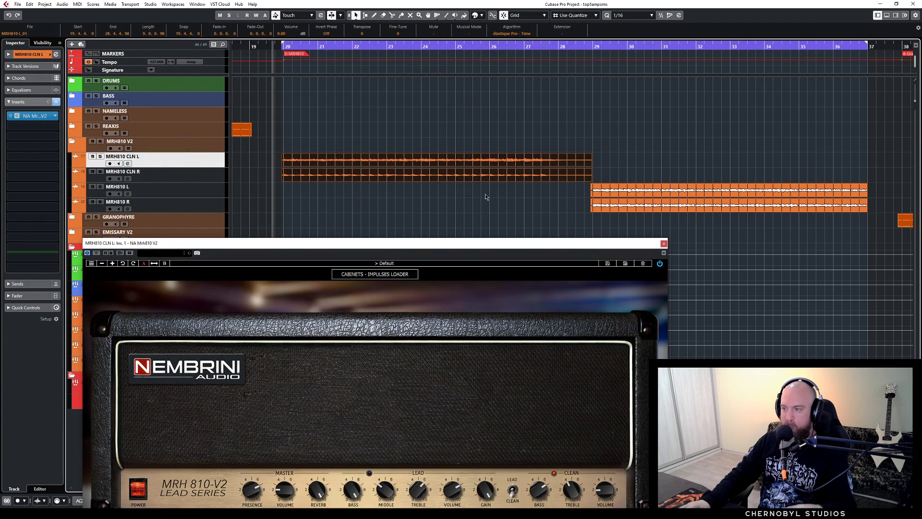
mouse_move(646, 150)
left_mouse_down()
mouse_move(704, 188)
mouse_move(707, 219)
left_mouse_up()
left_click_drag(553, 246, 531, 103)
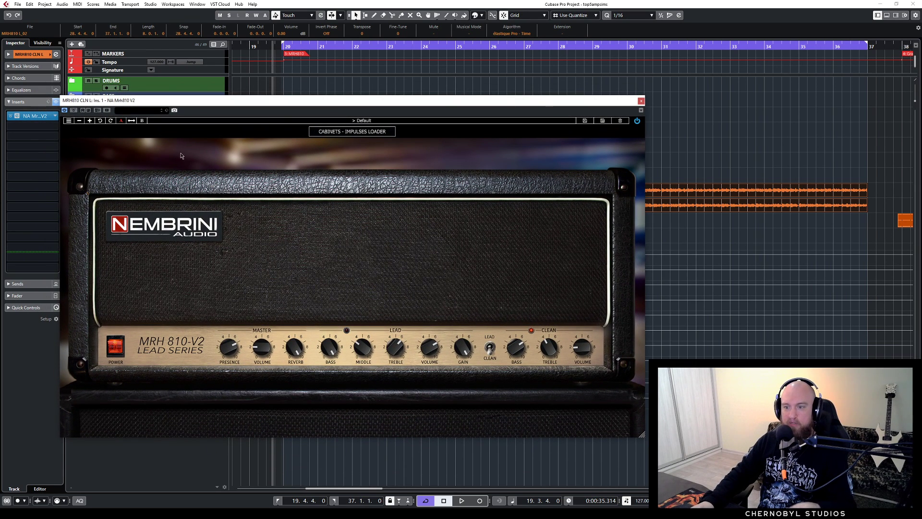
Step: Reopen the MRH810 CLN L track's amp plugin, listen to the clean part with it and close it
left_click(641, 101)
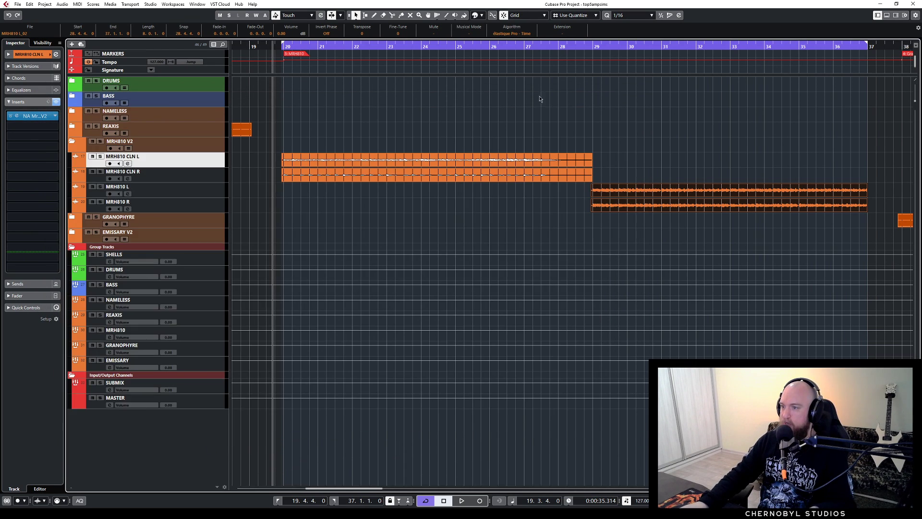
left_click(34, 116)
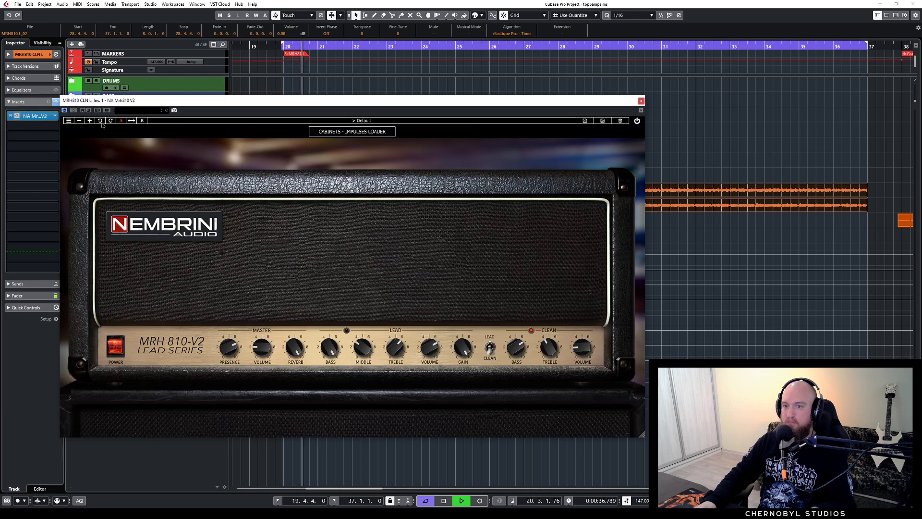
left_click_drag(339, 105, 314, 98)
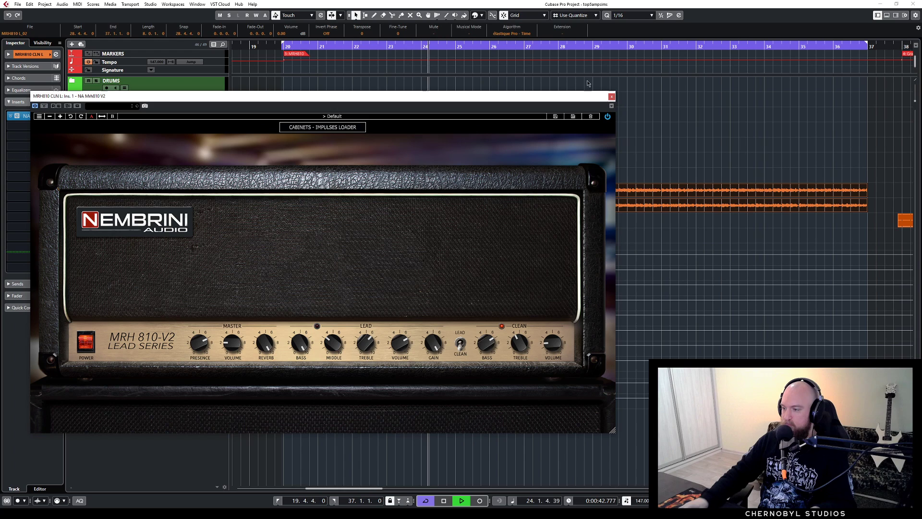
left_click(612, 97)
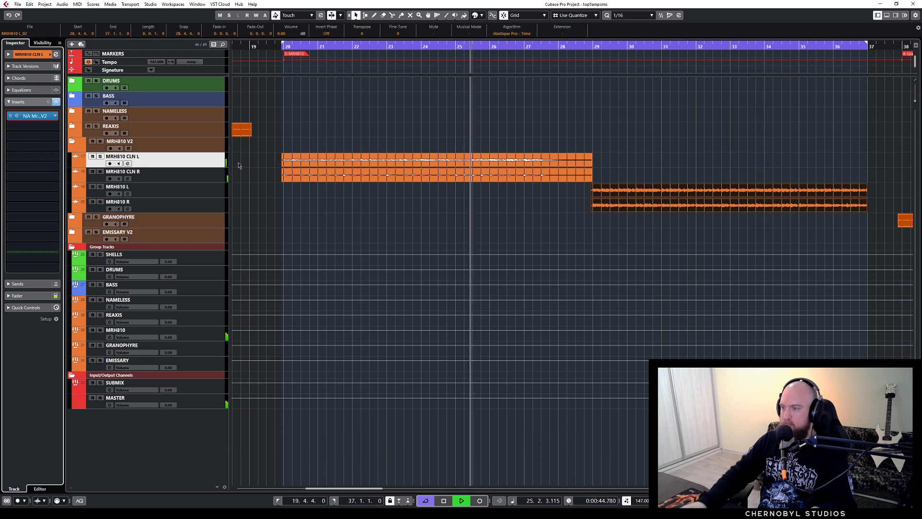
Step: Open the MRH810 L track's amp plugin, listen through the distorted lead part and stop playback
left_click(203, 195)
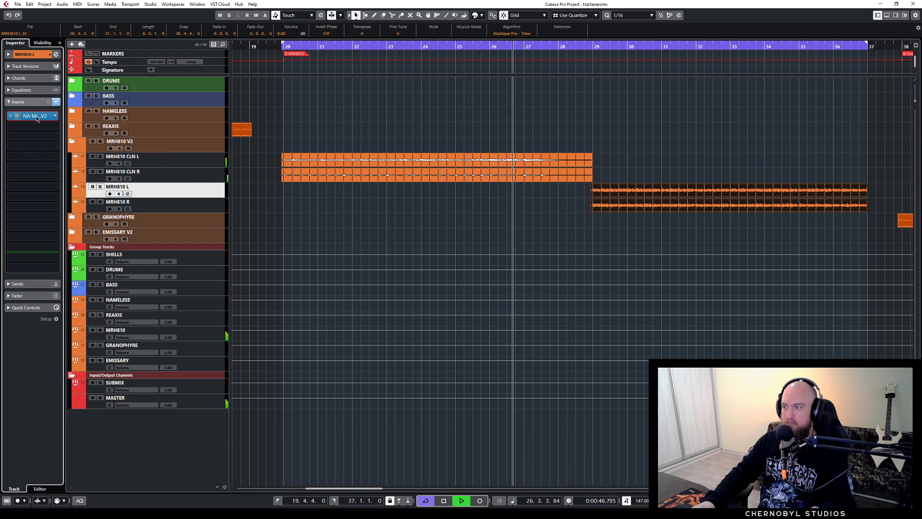
left_click(35, 115)
left_click_drag(389, 87, 237, 54)
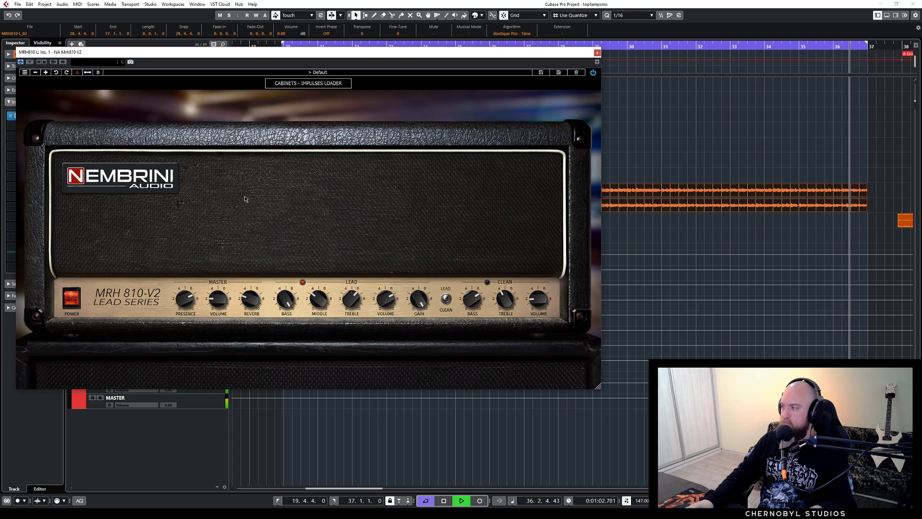
key("space")
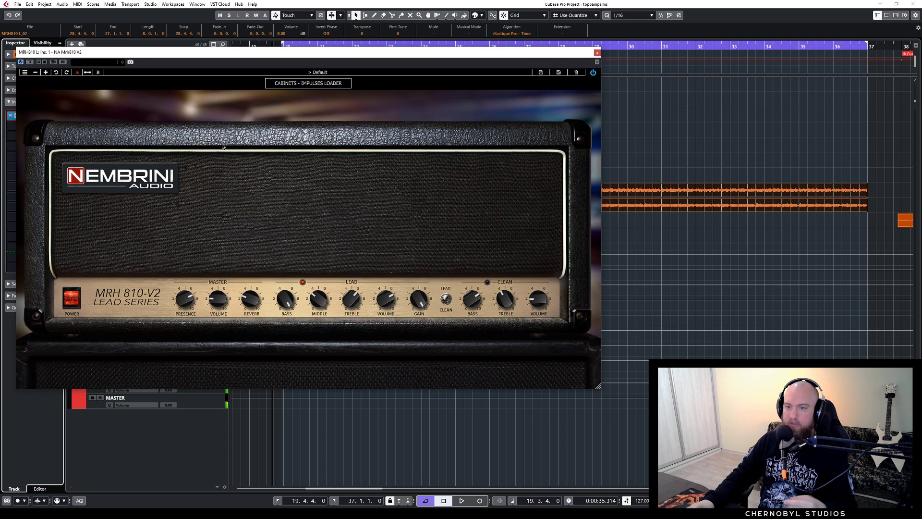